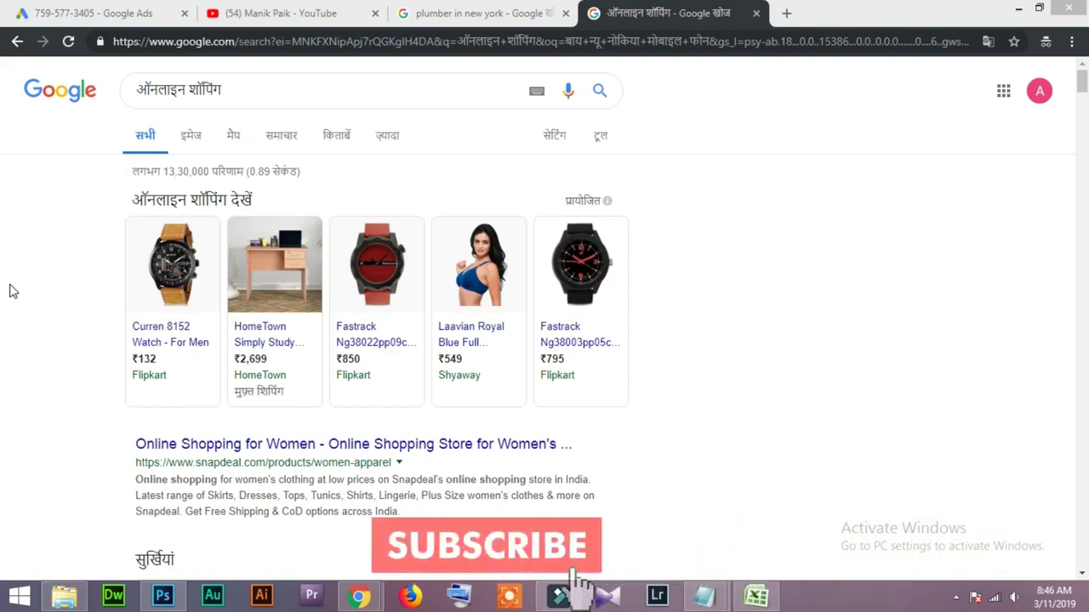
Browse the YouTube channel's uploaded videos and return to the Google Ads campaign settings.
{"action": "key", "text": "ctrl+1"}
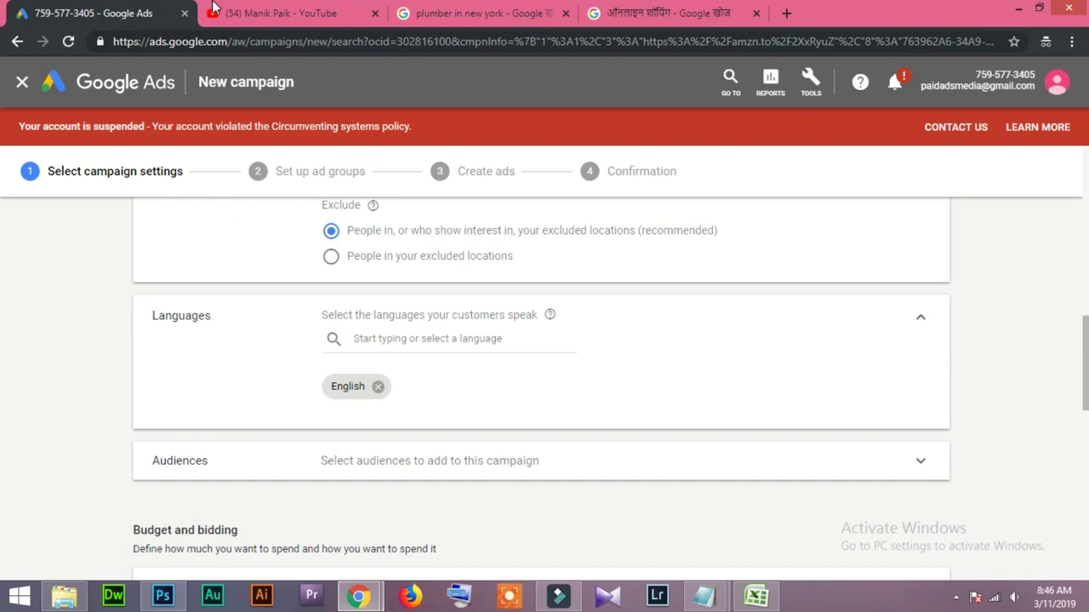
{"action": "left_click", "coordinate": [223, 15]}
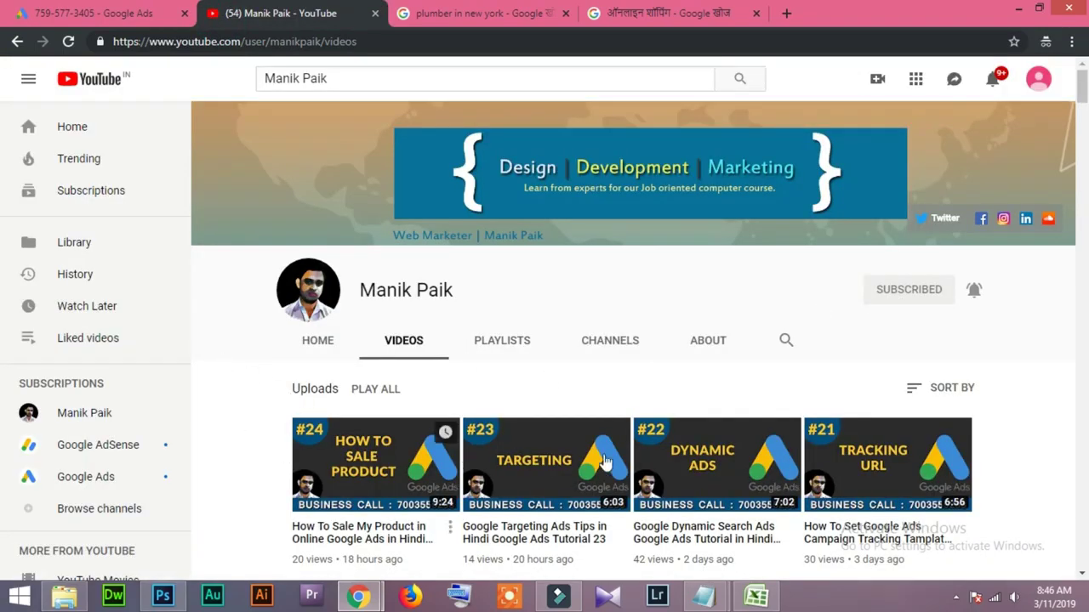
{"action": "scroll", "coordinate": [298, 403], "scroll_direction": "down", "scroll_amount": 20}
{"action": "scroll", "coordinate": [377, 396], "scroll_direction": "down", "scroll_amount": 20}
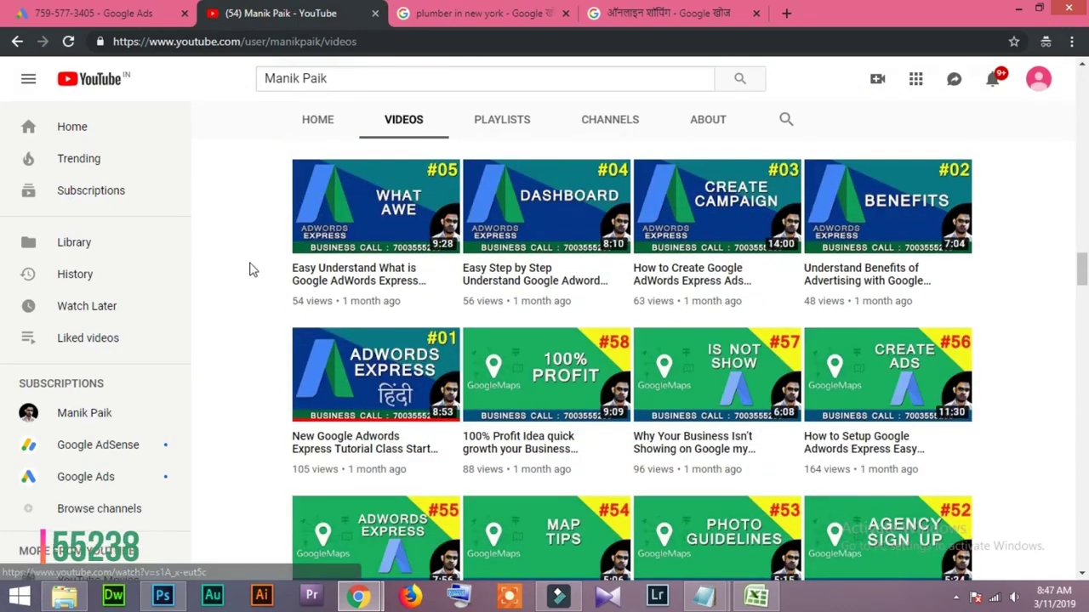
{"action": "key", "text": "ctrl+shift+Tab"}
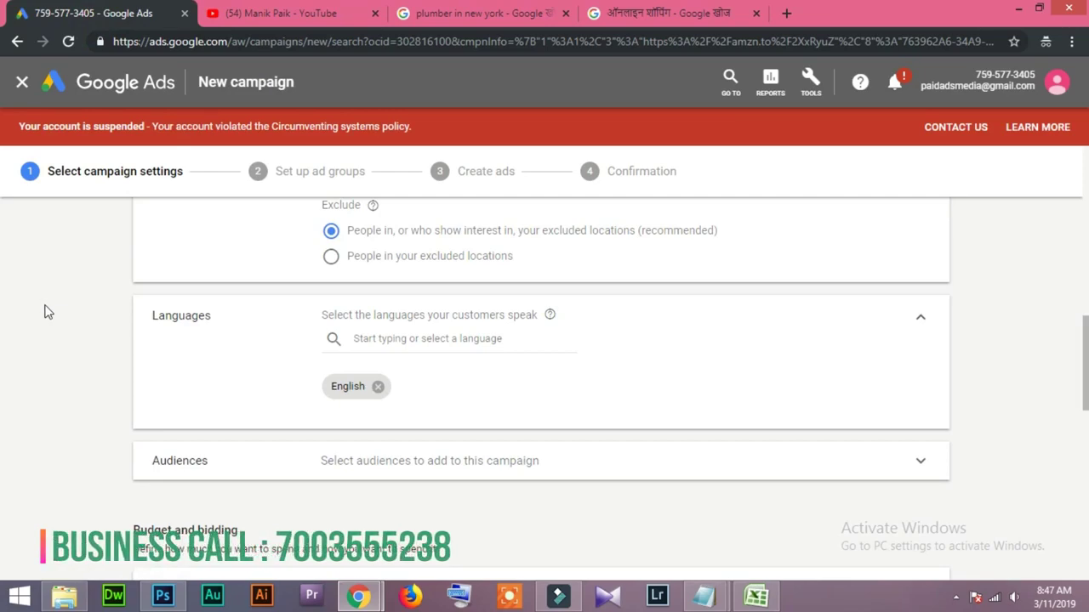
{"action": "left_click", "coordinate": [294, 11]}
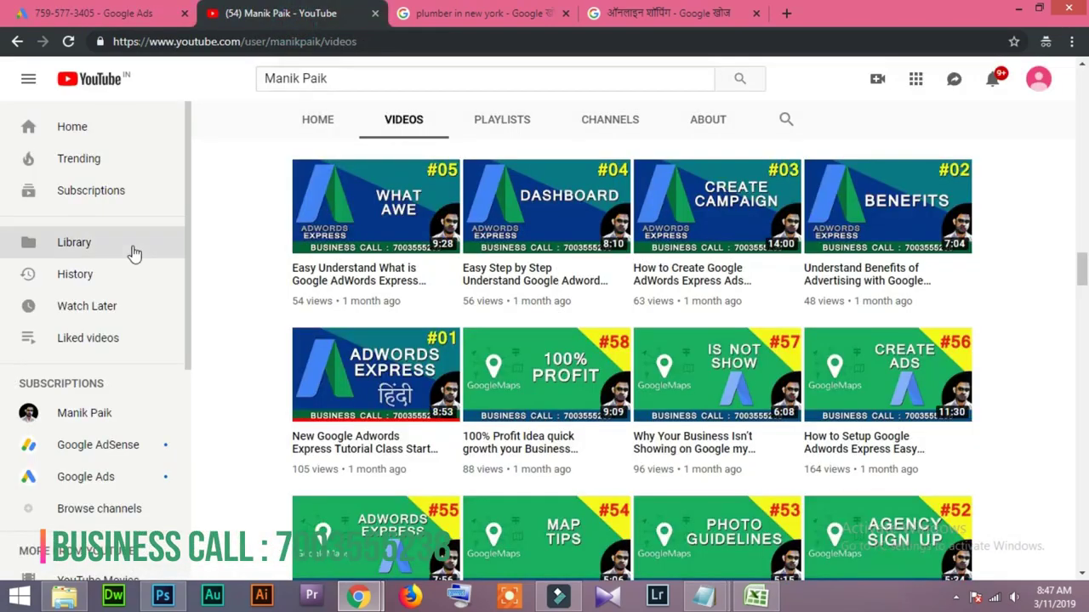
{"action": "left_click", "coordinate": [81, 10]}
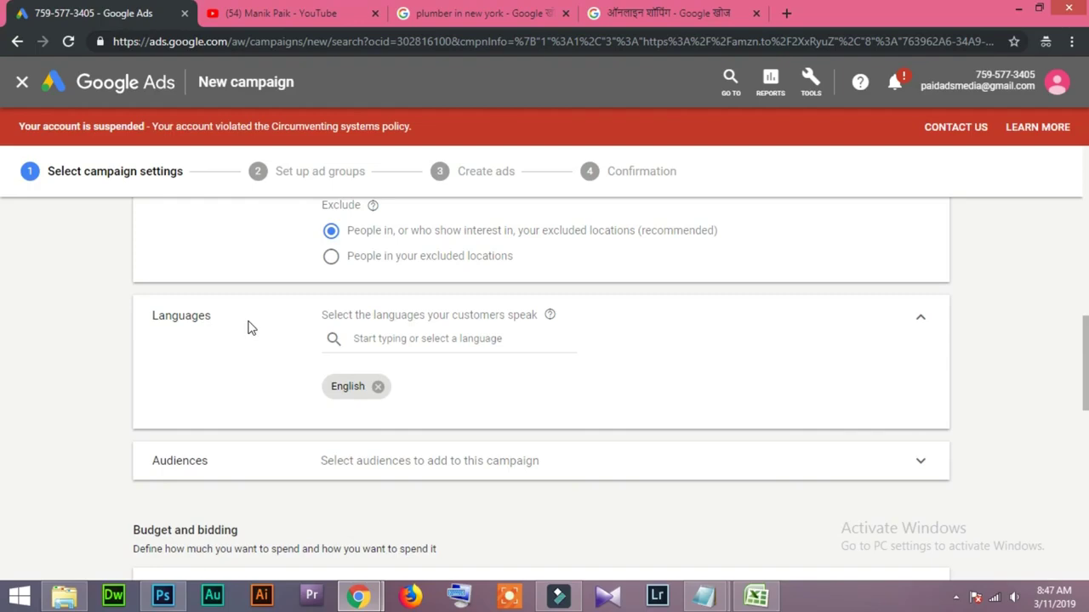
Review the Google results page for the English query "plumber in new york", including its ads.
{"action": "left_click", "coordinate": [476, 12]}
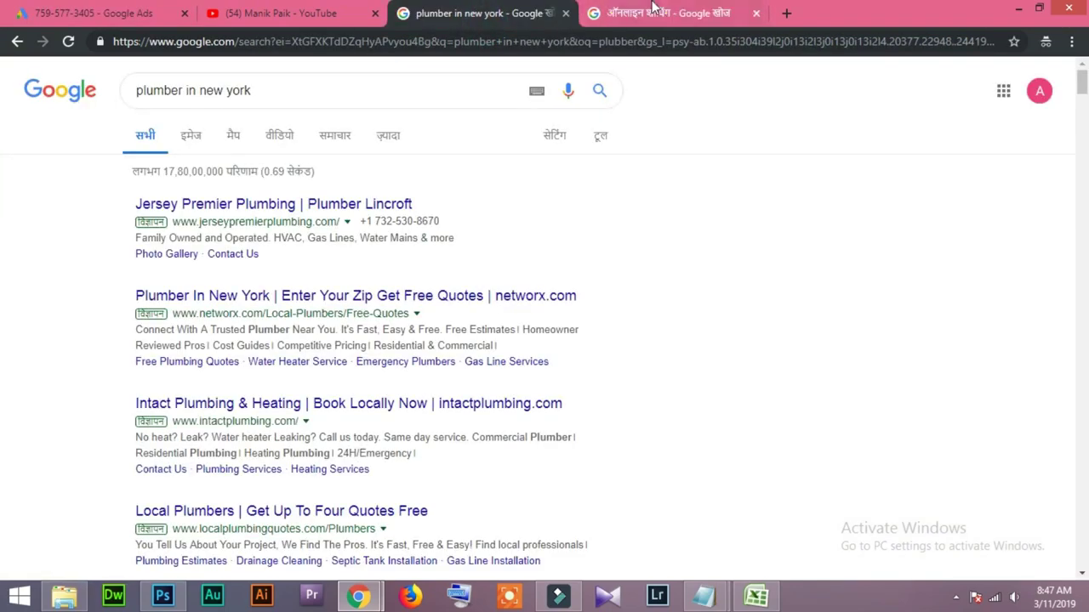
{"action": "left_click", "coordinate": [10, 312]}
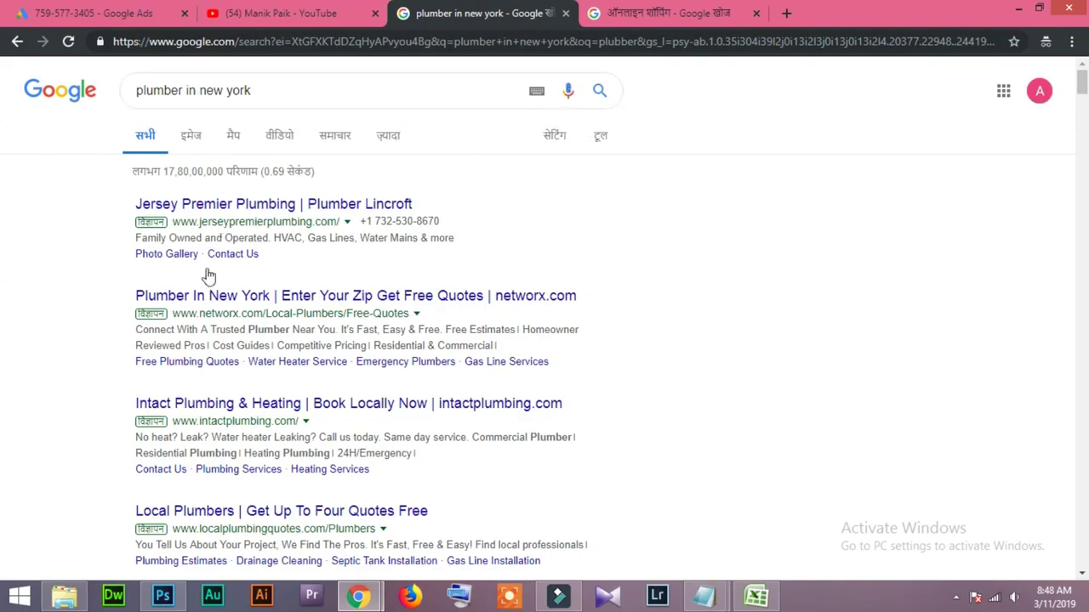
{"action": "scroll", "coordinate": [154, 395], "scroll_direction": "down", "scroll_amount": 2}
{"action": "scroll", "coordinate": [154, 395], "scroll_direction": "up", "scroll_amount": 2}
Open google.com in a new browser tab and switch its interface language to English.
{"action": "left_click", "coordinate": [785, 13]}
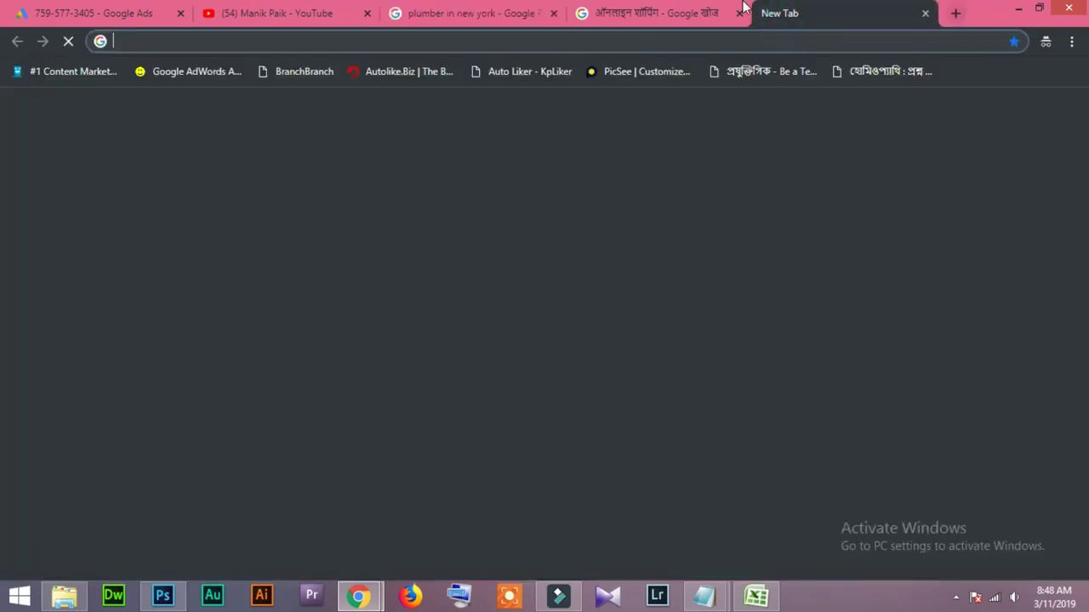
{"action": "type", "text": "google.com"}
{"action": "key", "text": "Return"}
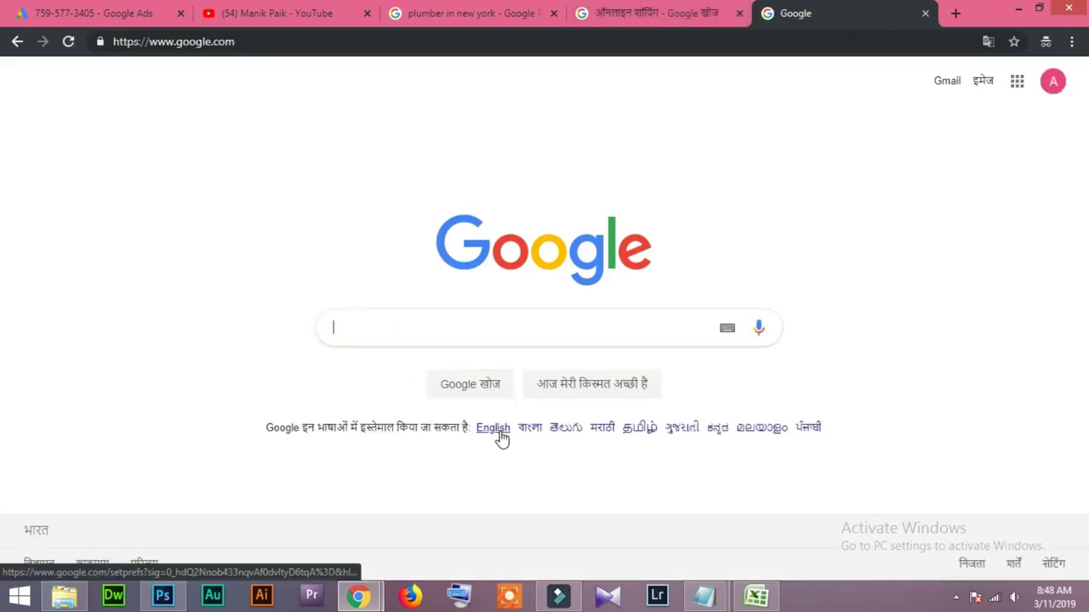
{"action": "left_click", "coordinate": [493, 428]}
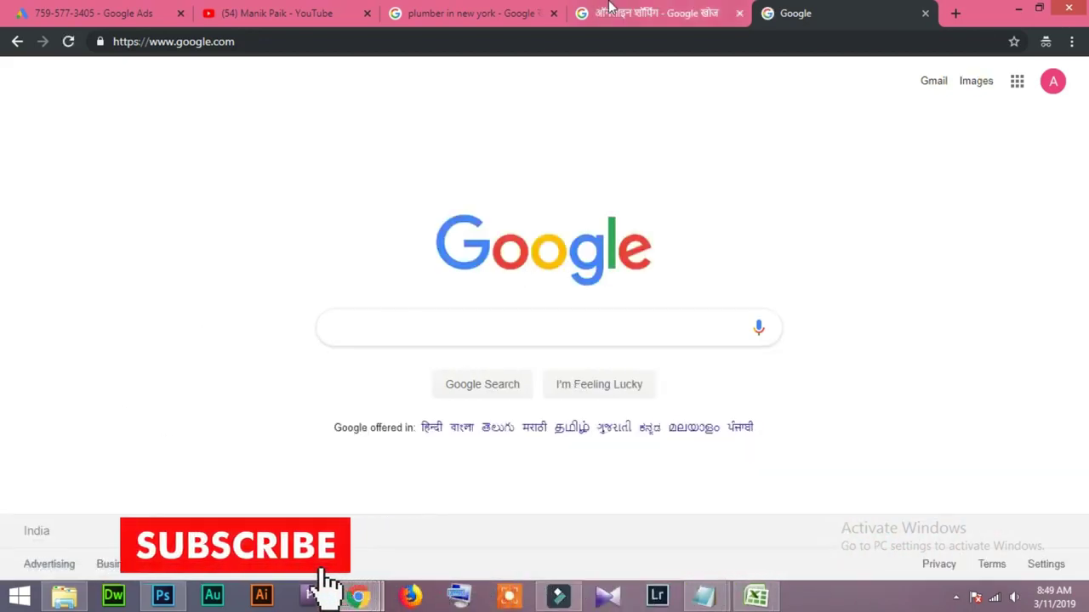
Examine the Hindi query "ऑनलाइन शॉपिंग" and the shopping ads on its results page.
{"action": "left_click", "coordinate": [608, 15]}
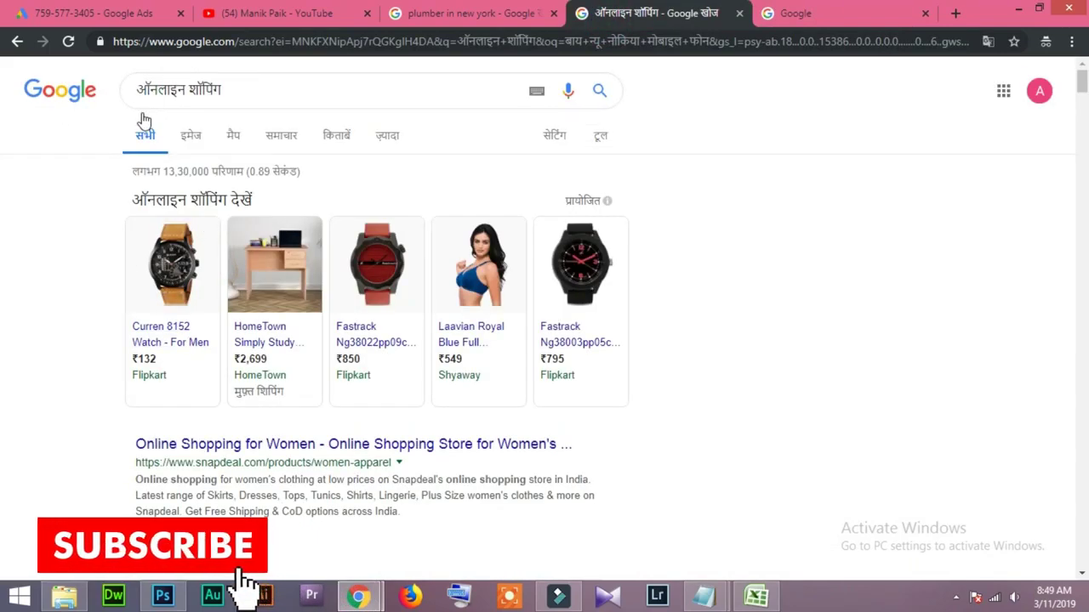
{"action": "left_click", "coordinate": [243, 88]}
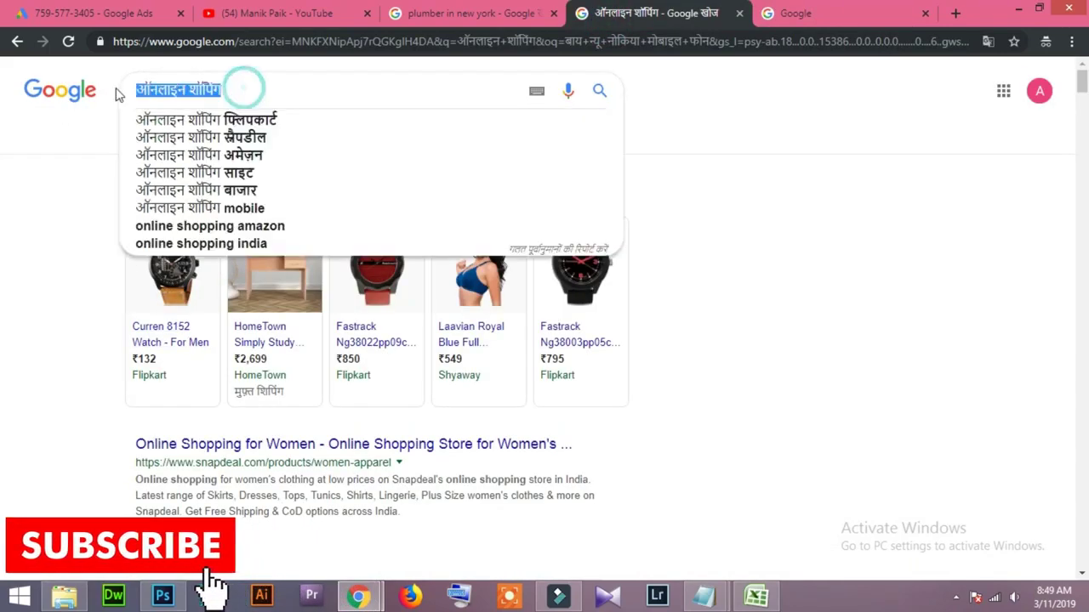
{"action": "left_click", "coordinate": [20, 230]}
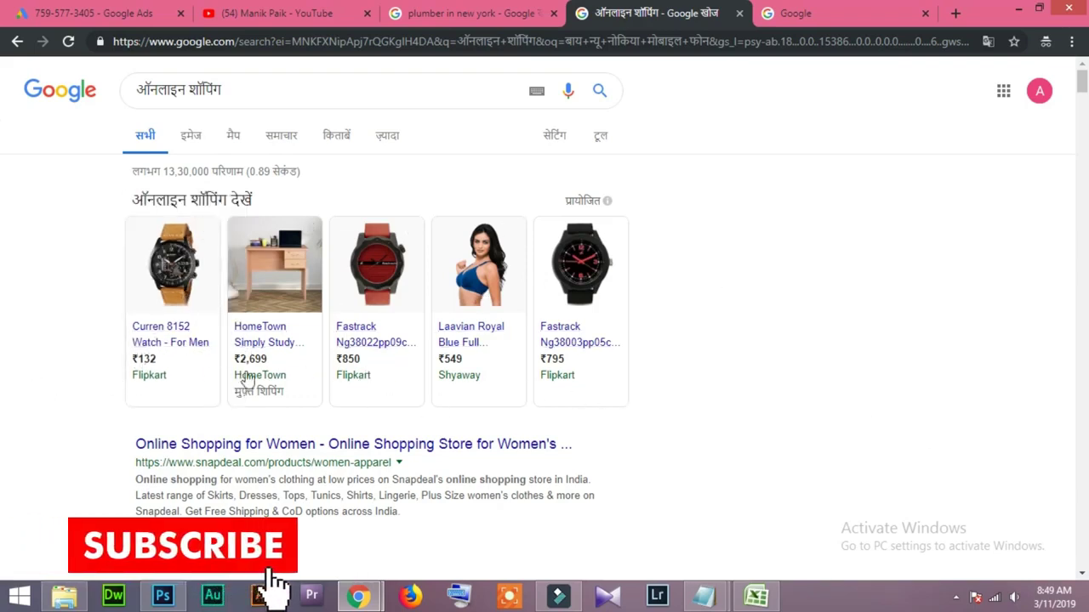
{"action": "scroll", "coordinate": [112, 437], "scroll_direction": "down", "scroll_amount": 1}
{"action": "scroll", "coordinate": [105, 418], "scroll_direction": "up", "scroll_amount": 1}
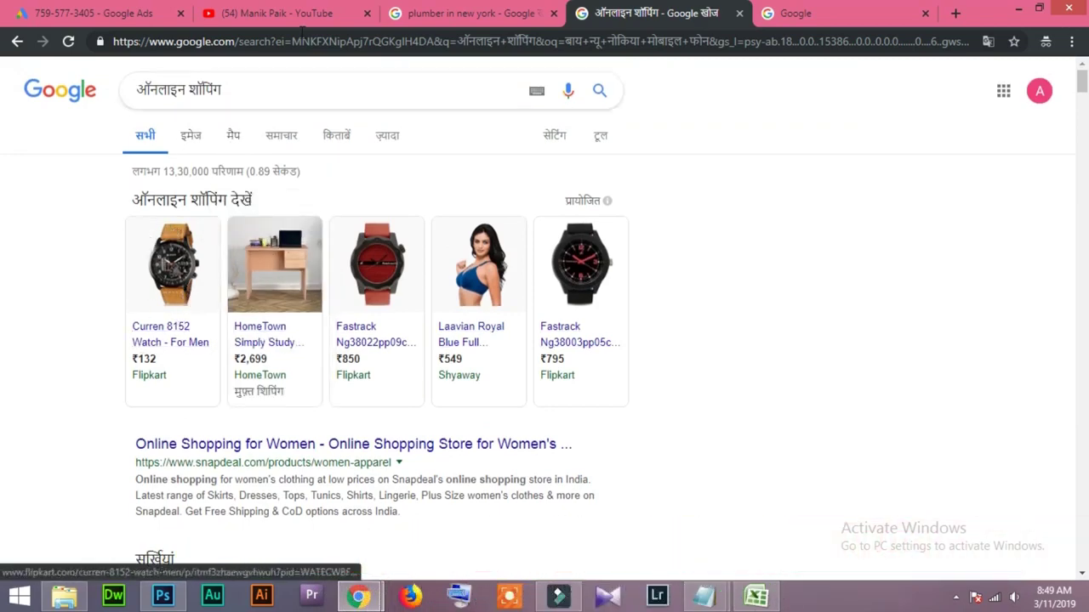
Switch to the Google Ads campaign and inspect its Languages setting.
{"action": "left_click", "coordinate": [128, 14]}
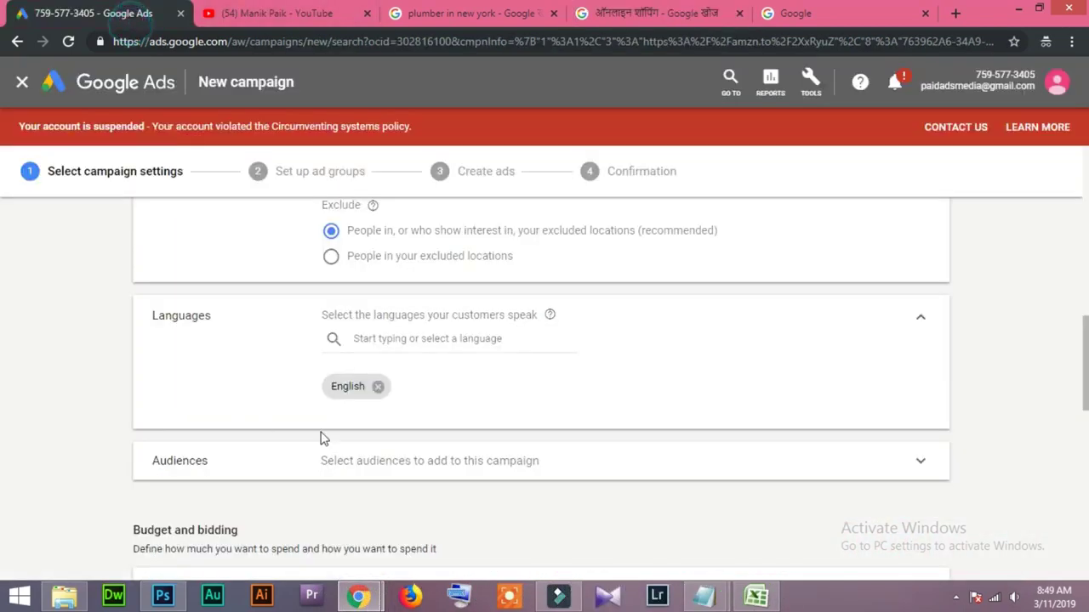
{"action": "left_click", "coordinate": [408, 338]}
{"action": "left_click", "coordinate": [73, 344]}
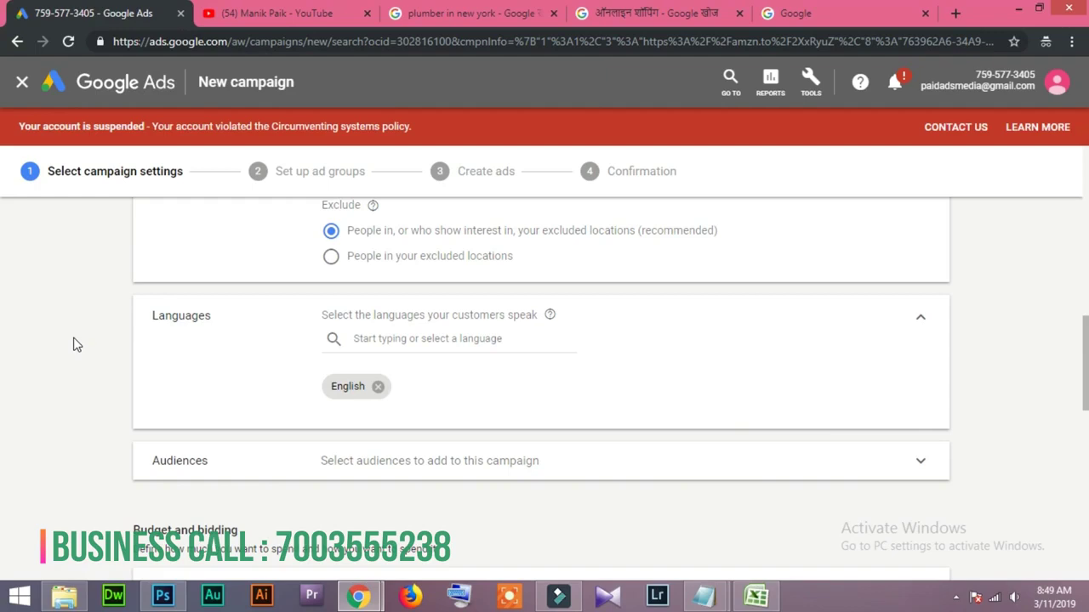
Return to the New York plumber search results and highlight the query text for inspection.
{"action": "left_click", "coordinate": [448, 14]}
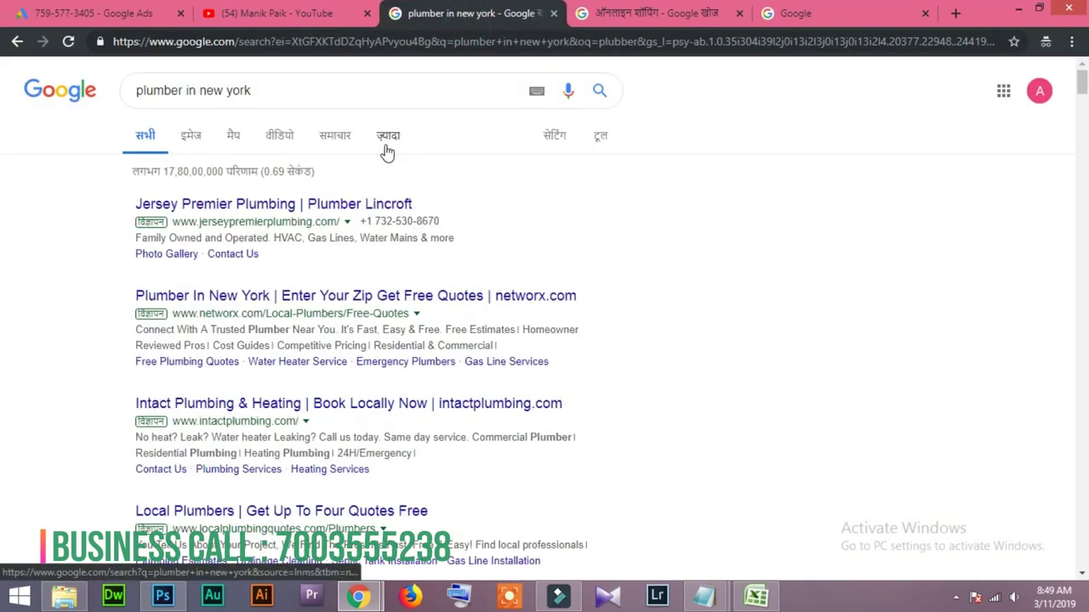
{"action": "left_click_drag", "start_coordinate": [284, 90], "coordinate": [105, 190]}
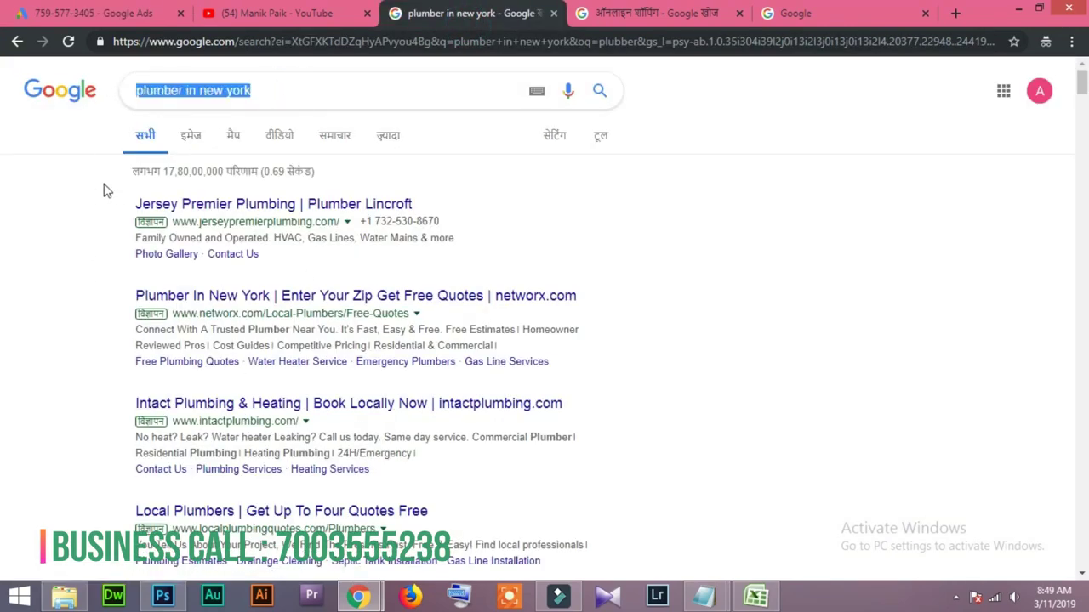
{"action": "left_click", "coordinate": [65, 244]}
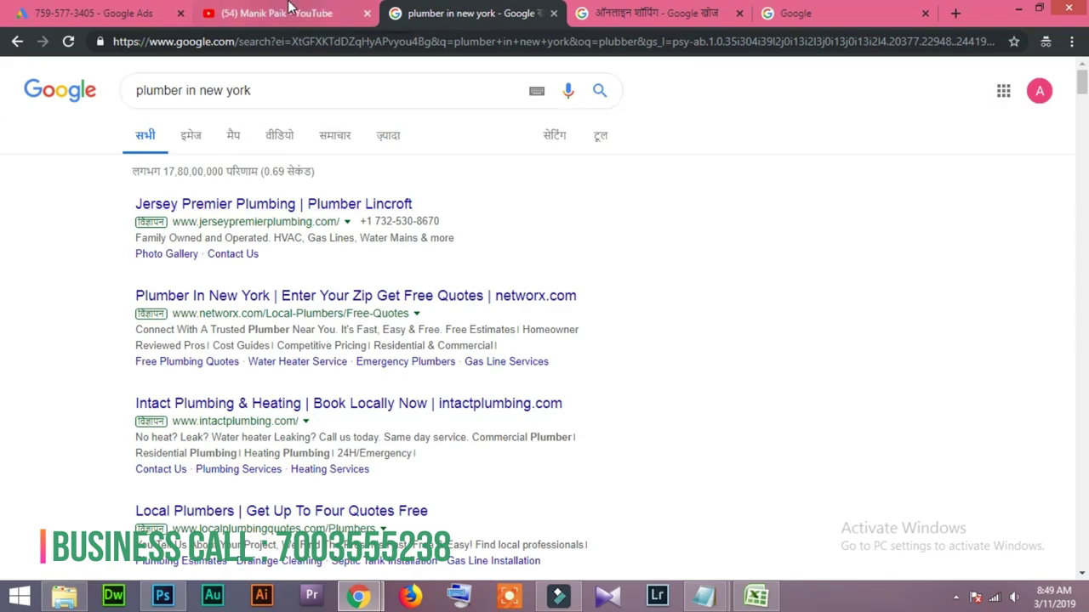
Open the Title note in Notepad, read its example with "buy shoes online" highlighted, and minimize the note.
{"action": "mouse_move", "coordinate": [703, 595]}
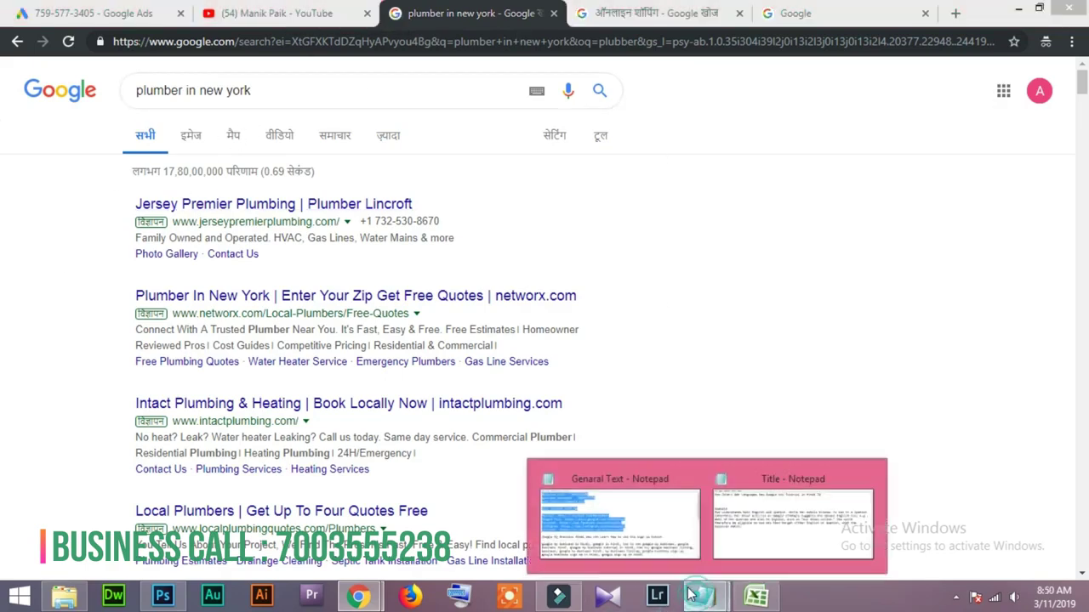
{"action": "left_click", "coordinate": [786, 525]}
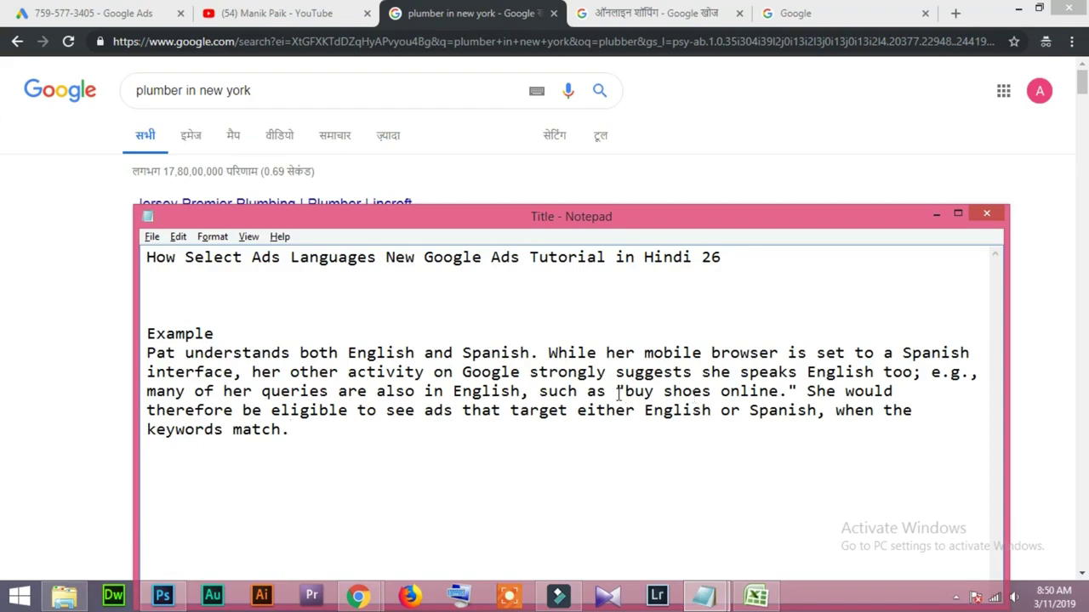
{"action": "left_click_drag", "start_coordinate": [624, 392], "coordinate": [783, 393]}
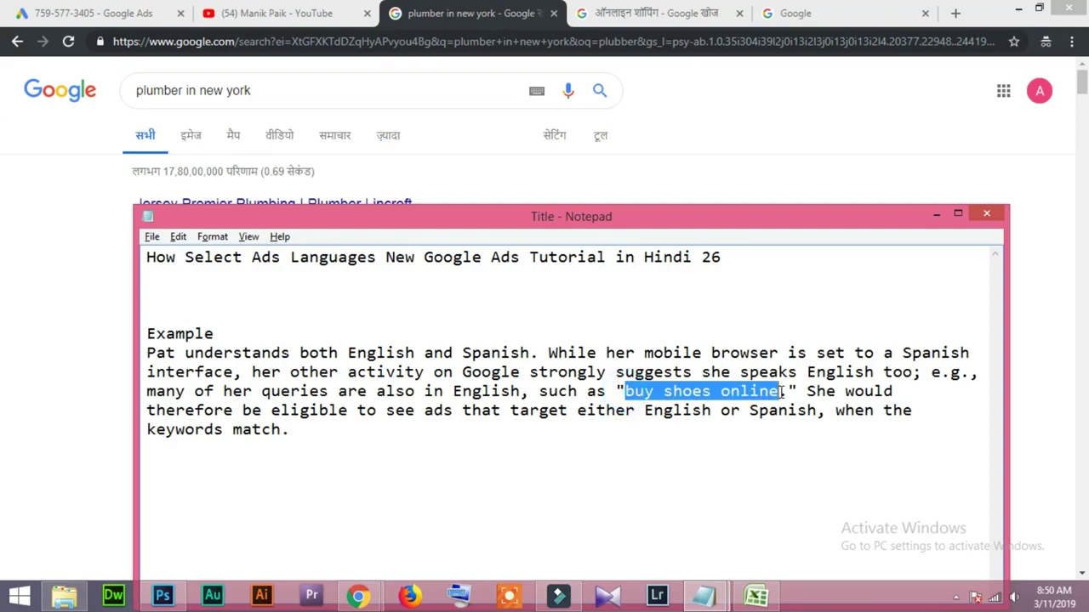
{"action": "left_click", "coordinate": [739, 470]}
{"action": "left_click", "coordinate": [935, 214]}
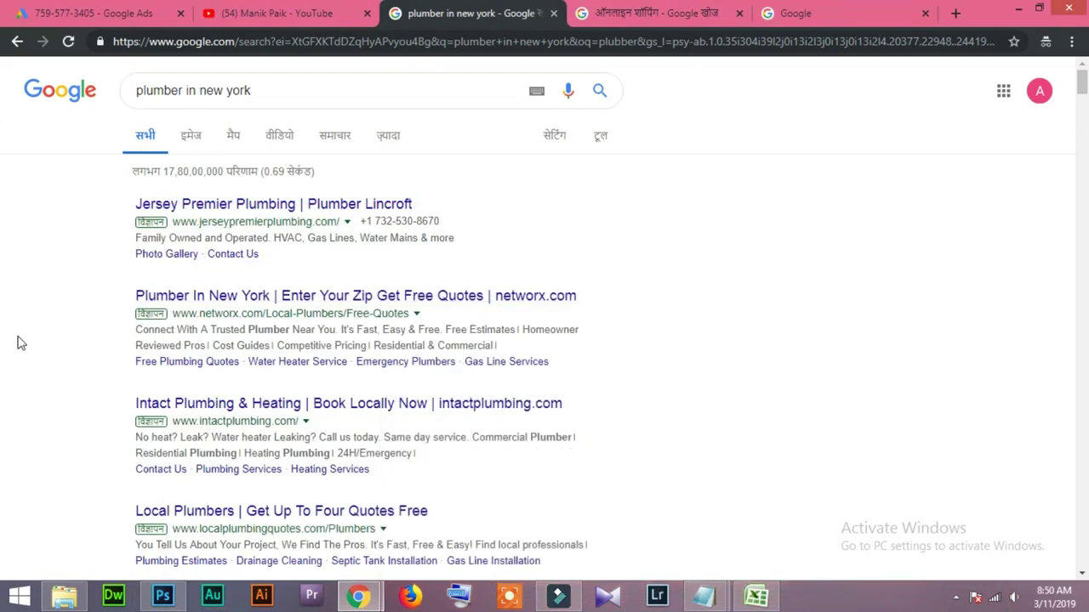
Add Hindi to the customer languages of the new Google Ads campaign.
{"action": "left_click", "coordinate": [72, 14]}
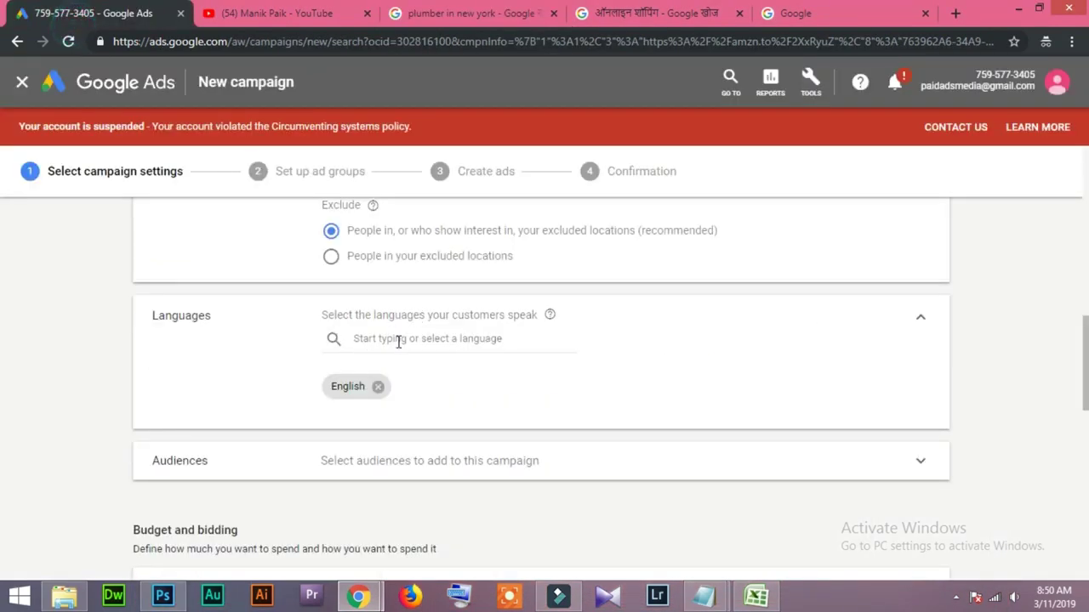
{"action": "left_click", "coordinate": [397, 340]}
{"action": "left_click", "coordinate": [34, 368]}
{"action": "left_click", "coordinate": [394, 341]}
{"action": "type", "text": "Hin"}
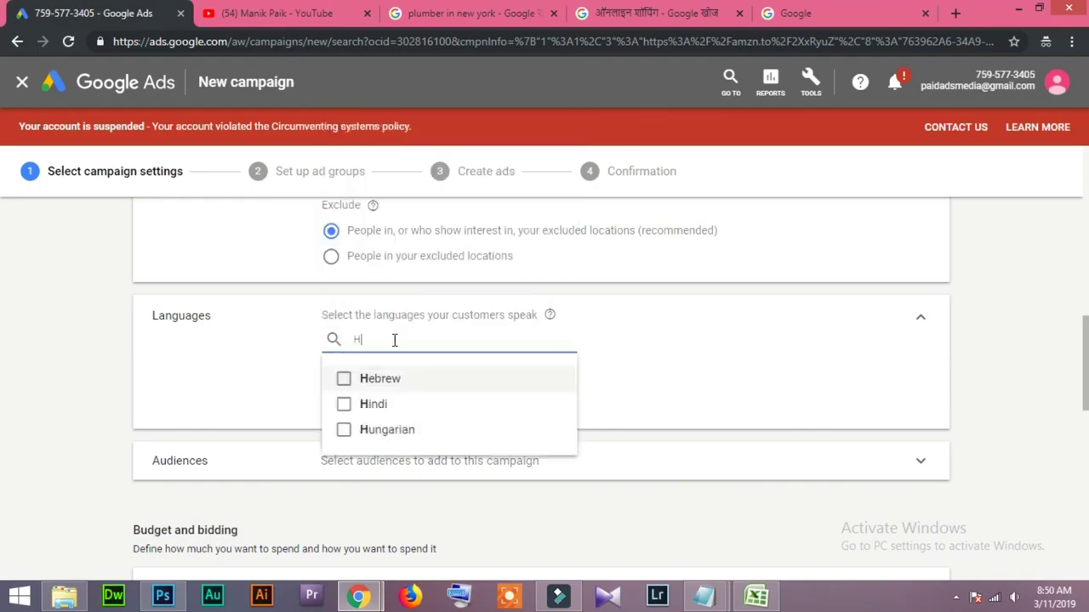
{"action": "left_click", "coordinate": [343, 379]}
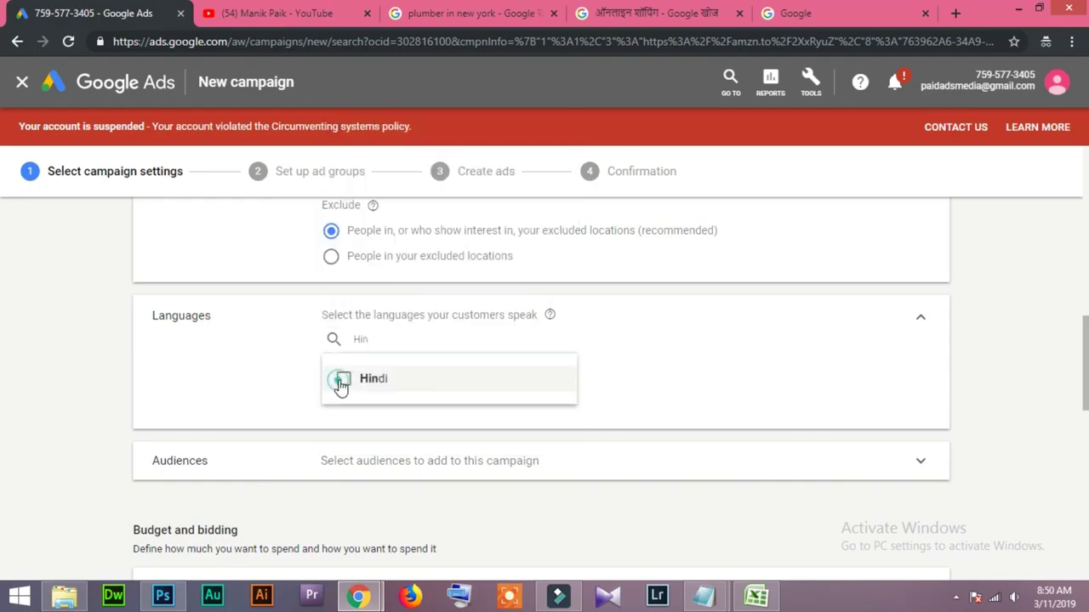
{"action": "left_click", "coordinate": [214, 380]}
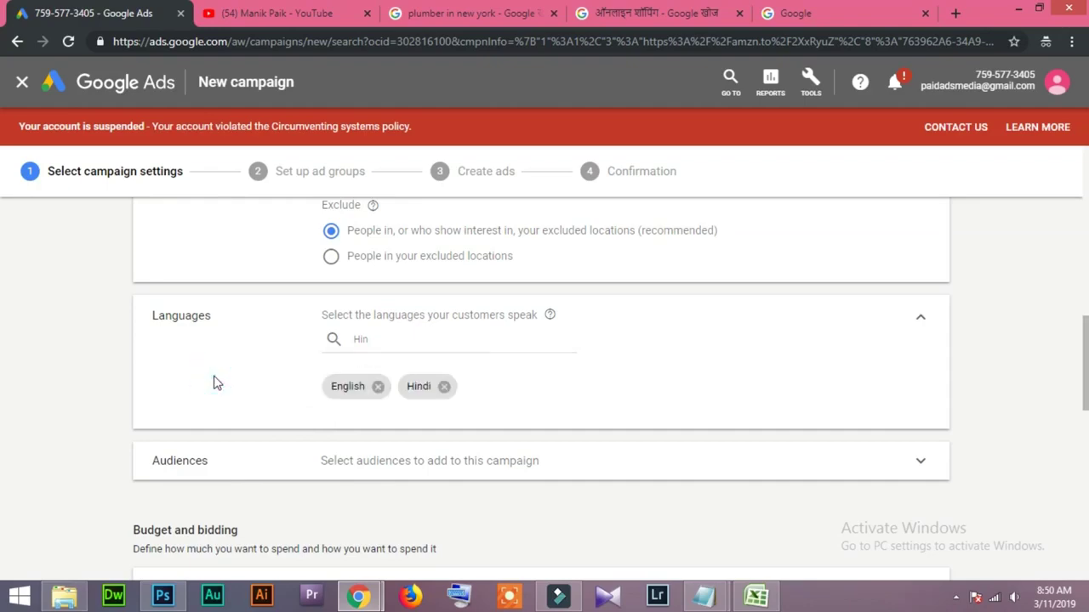
Switch to the Title note in Notepad and copy the phrase "buy shoes online" from its example.
{"action": "left_click", "coordinate": [394, 338]}
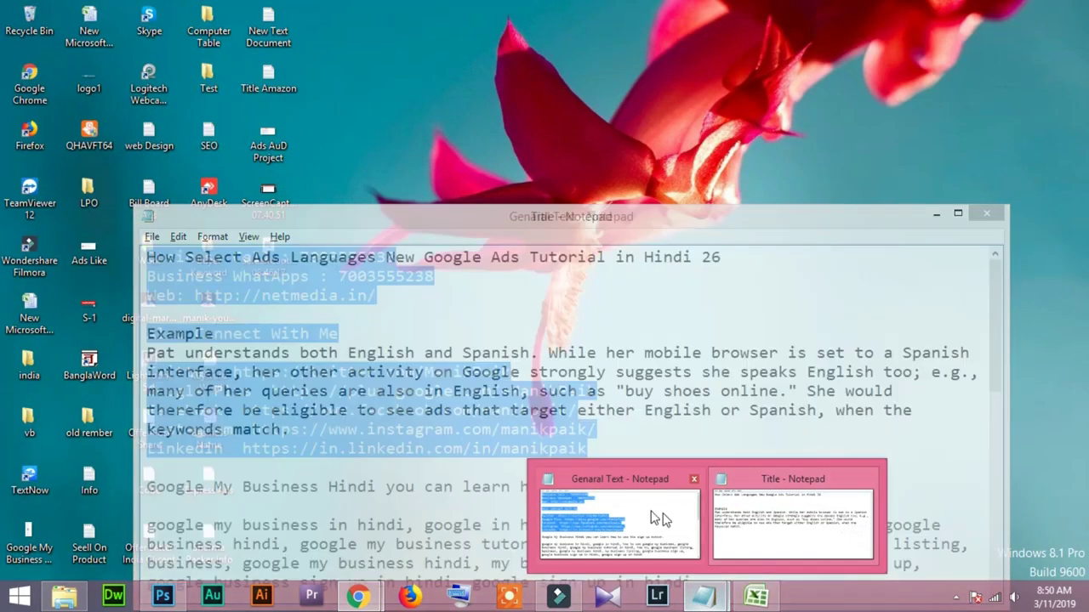
{"action": "left_click", "coordinate": [649, 508]}
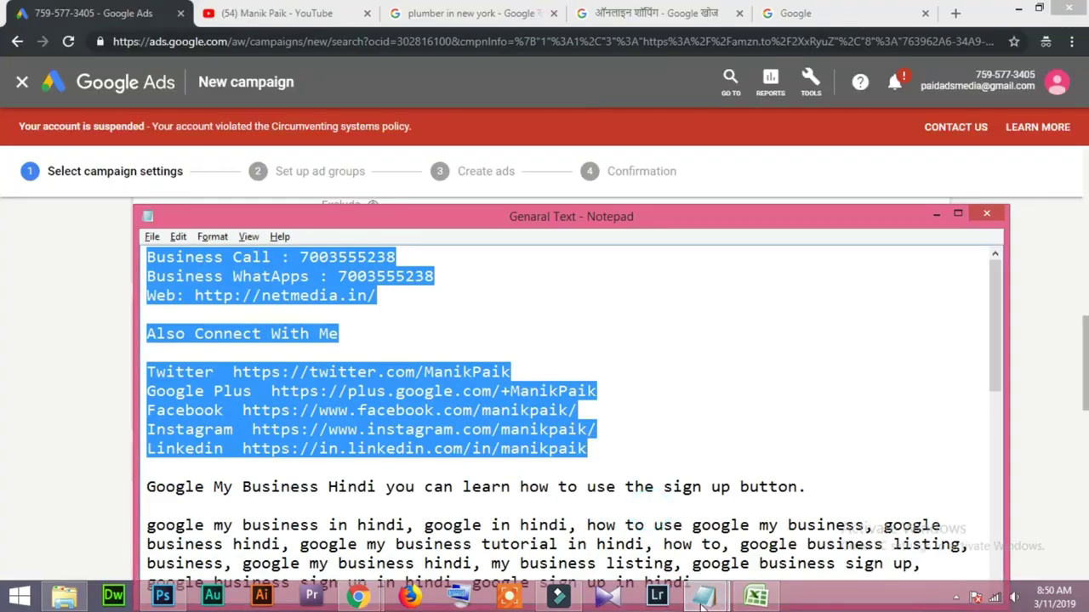
{"action": "mouse_move", "coordinate": [702, 601]}
{"action": "left_click", "coordinate": [779, 527]}
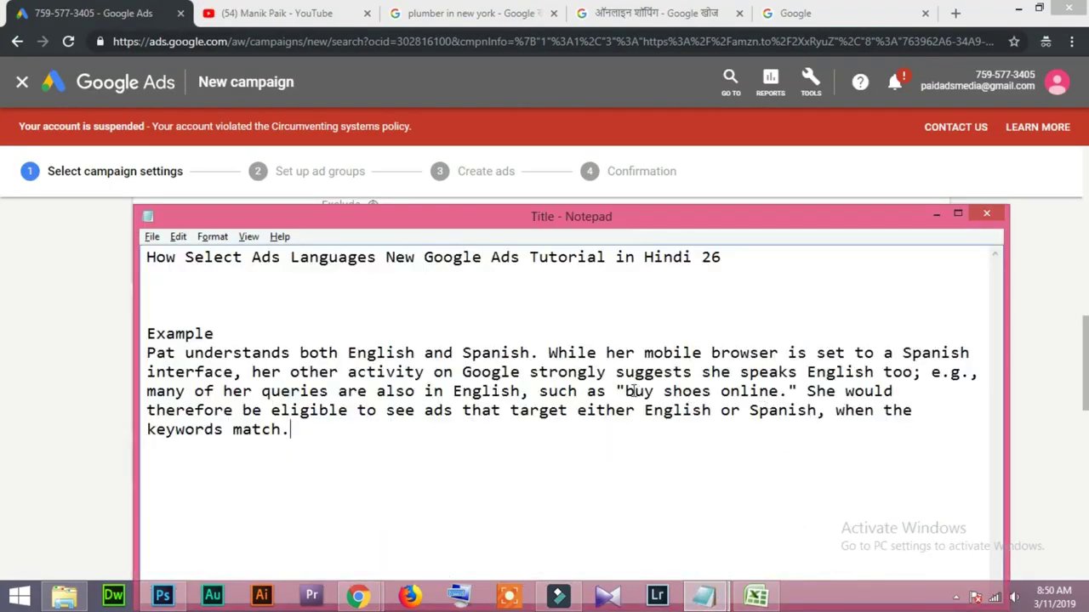
{"action": "left_click_drag", "start_coordinate": [626, 391], "coordinate": [778, 392]}
{"action": "key", "text": "ctrl+c"}
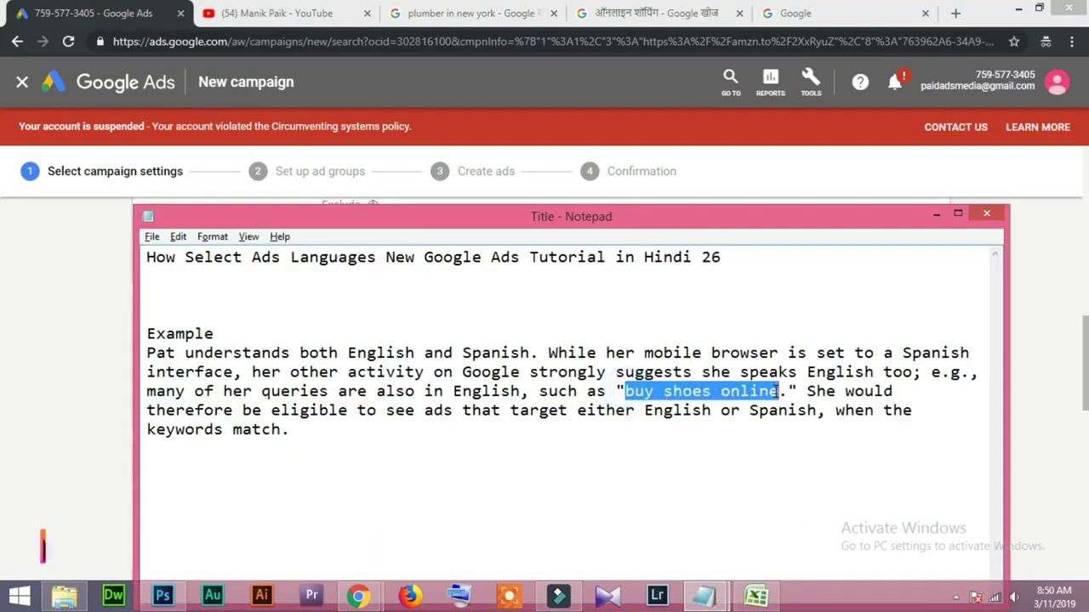
Insert blank lines before "keywords match.", paste "buy shoes online" on its own line below, and move the note window higher.
{"action": "left_click", "coordinate": [929, 412]}
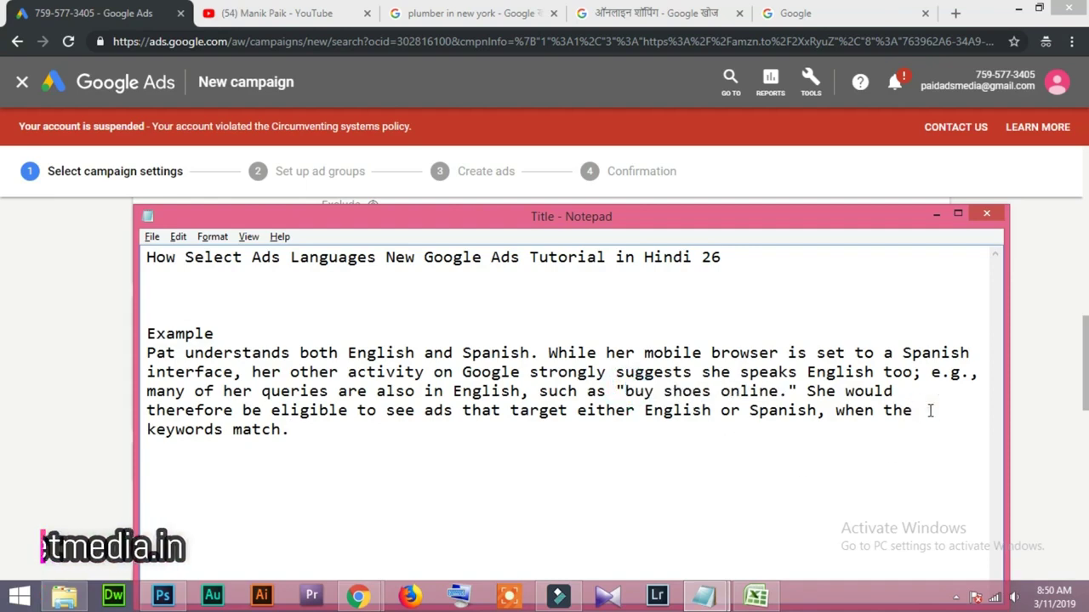
{"action": "key", "text": "Return"}
{"action": "key", "text": "Return"}
{"action": "key", "text": "Return"}
{"action": "key", "text": "Return"}
{"action": "key", "text": "Return"}
{"action": "key", "text": "Return"}
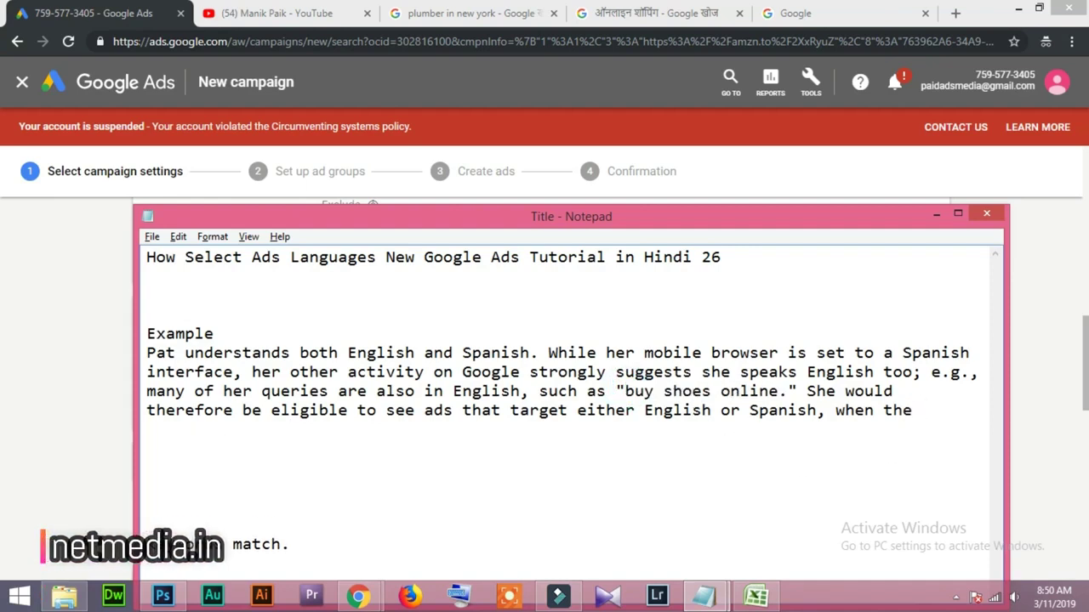
{"action": "left_click", "coordinate": [302, 545]}
{"action": "key", "text": "Return"}
{"action": "key", "text": "ctrl+v"}
{"action": "left_click_drag", "start_coordinate": [553, 216], "coordinate": [545, 87]}
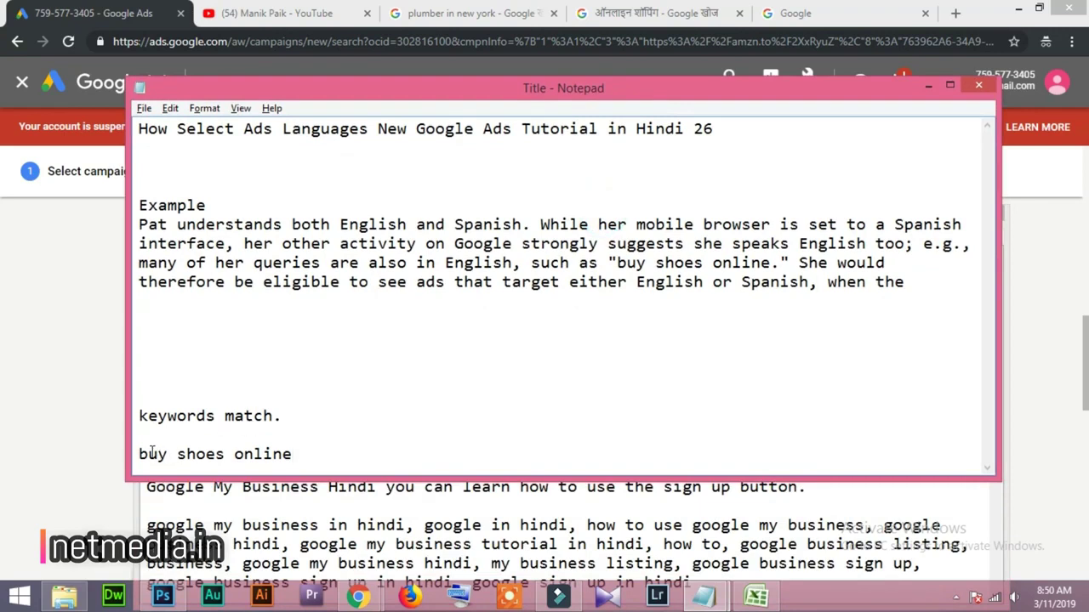
Add the line "Select Language : Hindi" below "buy shoes online" in the note, separated by a blank line.
{"action": "key", "text": "Return"}
{"action": "key", "text": "Return"}
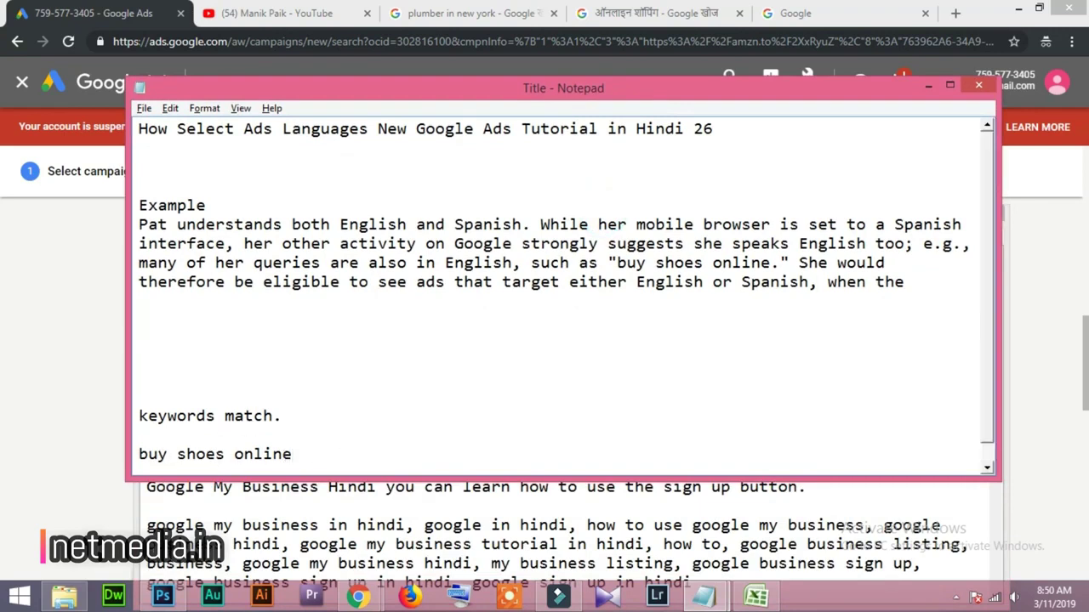
{"action": "type", "text": "Sele"}
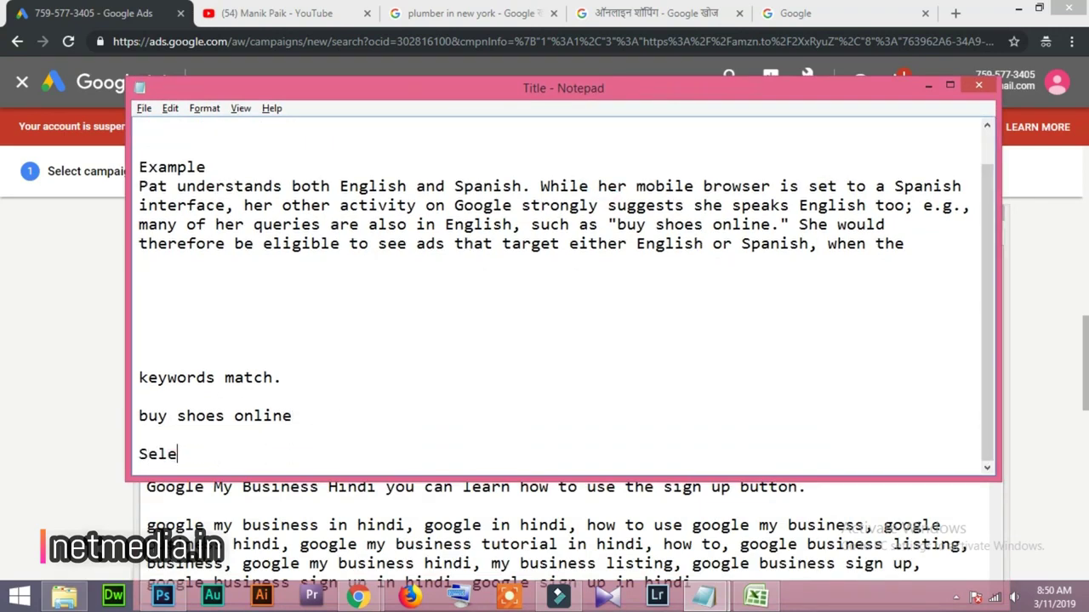
{"action": "type", "text": "ct Language"}
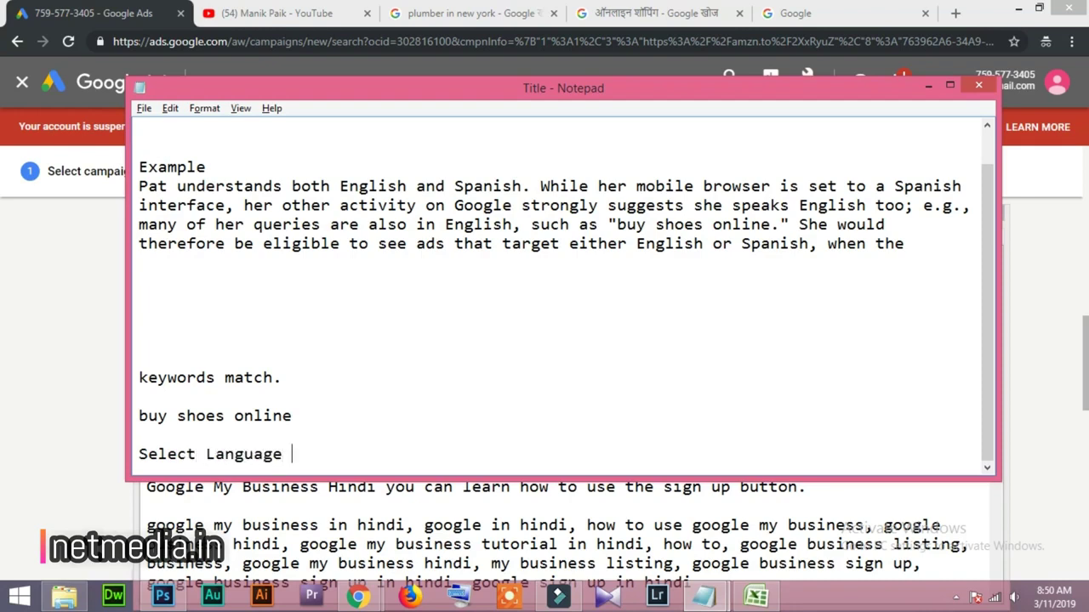
{"action": "type", "text": " : Hindi"}
Highlight "buy shoes online" and then "Hindi" in the note, and minimize both Notepad windows to return to the Google Ads campaign.
{"action": "left_click_drag", "start_coordinate": [348, 412], "coordinate": [120, 417]}
{"action": "left_click", "coordinate": [327, 417]}
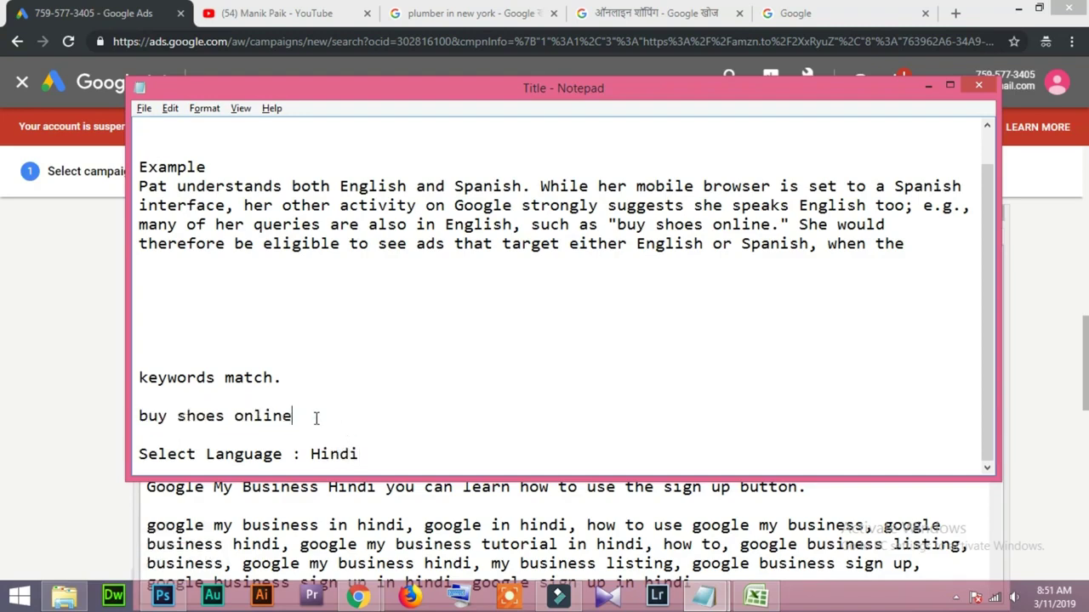
{"action": "left_click_drag", "start_coordinate": [372, 453], "coordinate": [310, 453]}
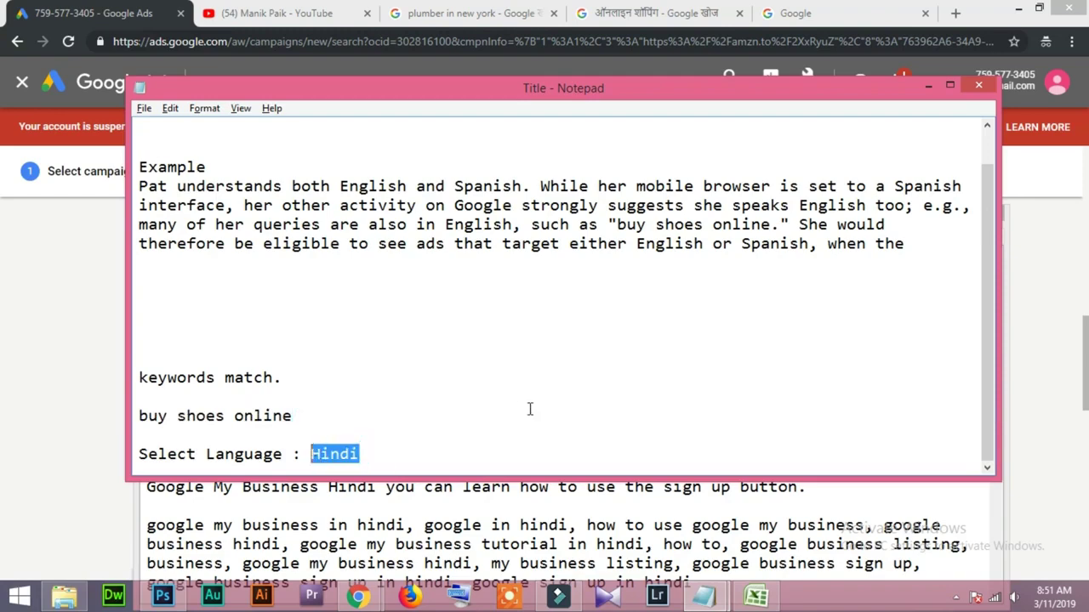
{"action": "left_click", "coordinate": [530, 409]}
{"action": "left_click", "coordinate": [928, 86]}
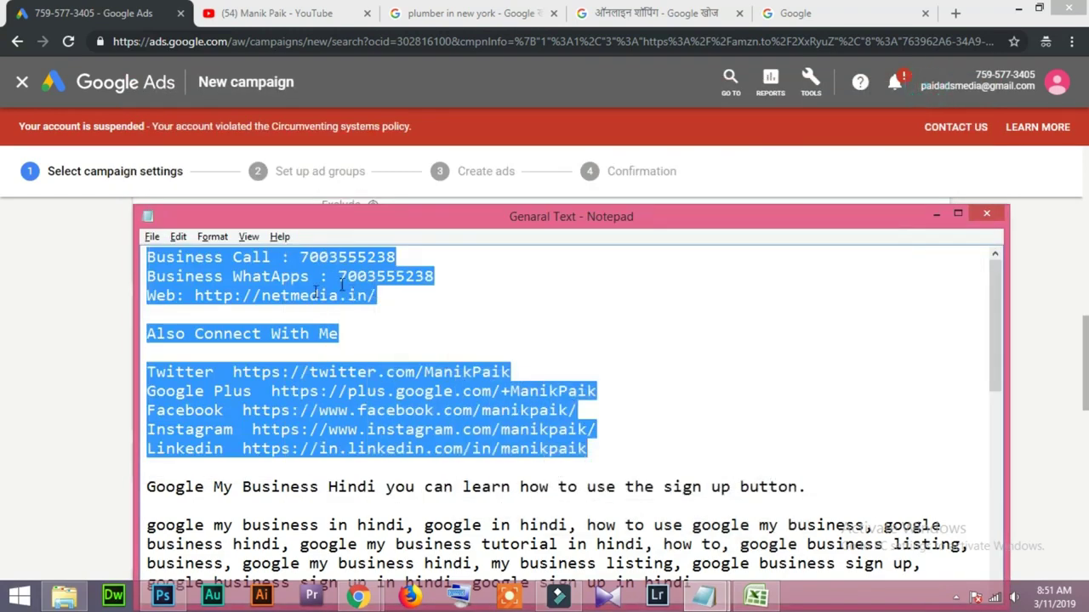
{"action": "left_click", "coordinate": [932, 214]}
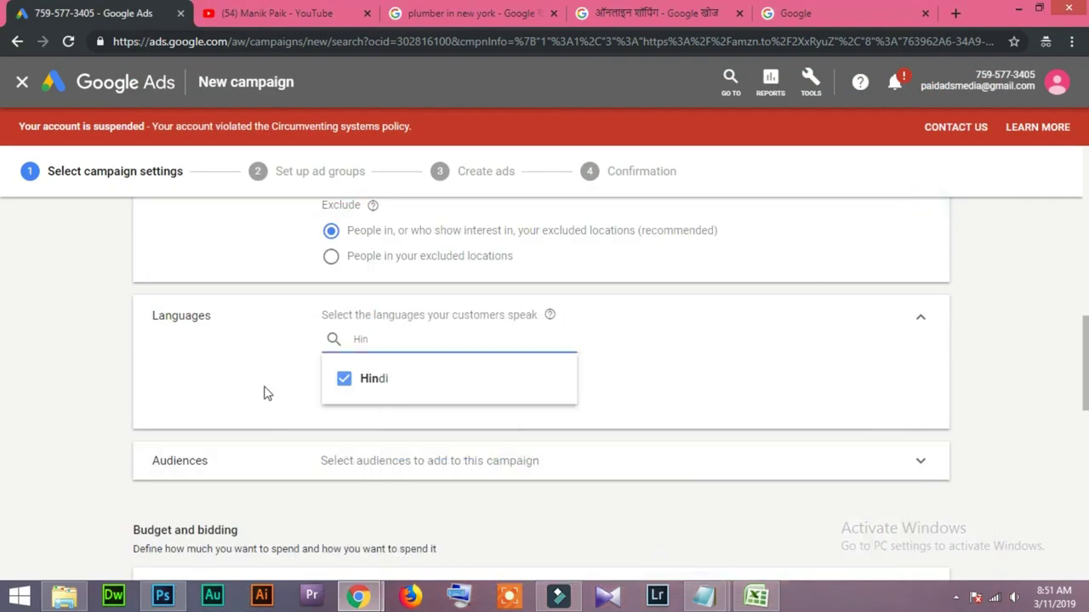
Clear the search text "Hin" from the campaign's language search and close its suggestion list.
{"action": "left_click", "coordinate": [222, 374]}
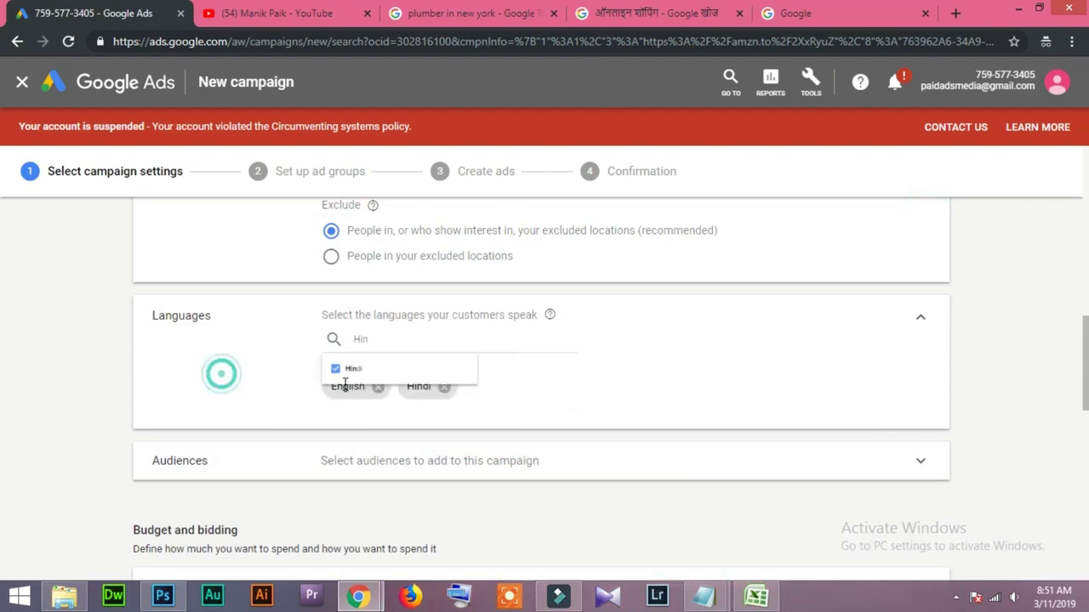
{"action": "double_click", "coordinate": [366, 340]}
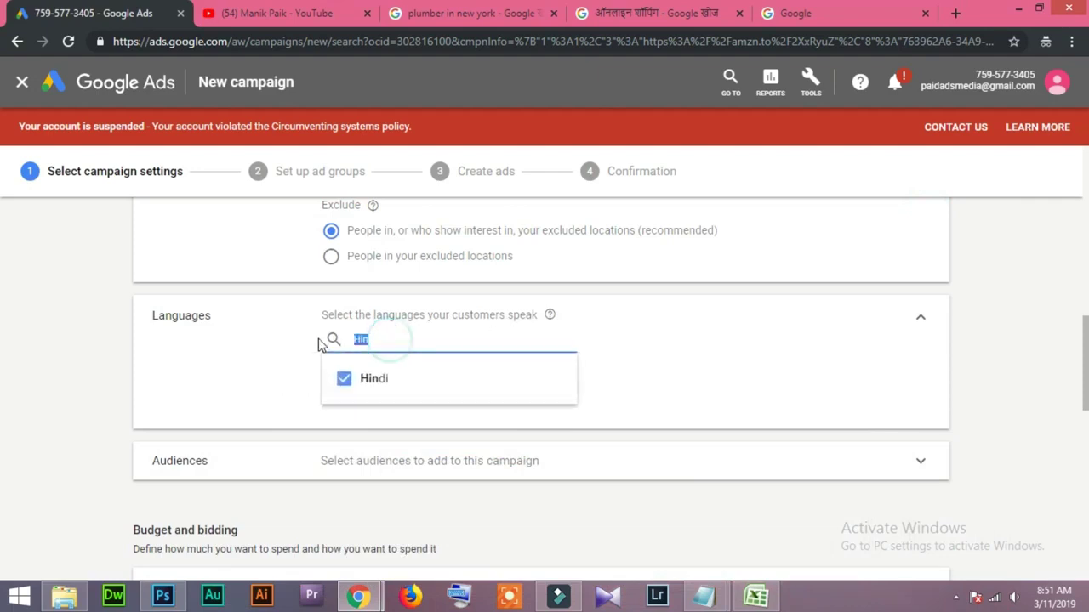
{"action": "key", "text": "BackSpace"}
{"action": "left_click", "coordinate": [228, 374]}
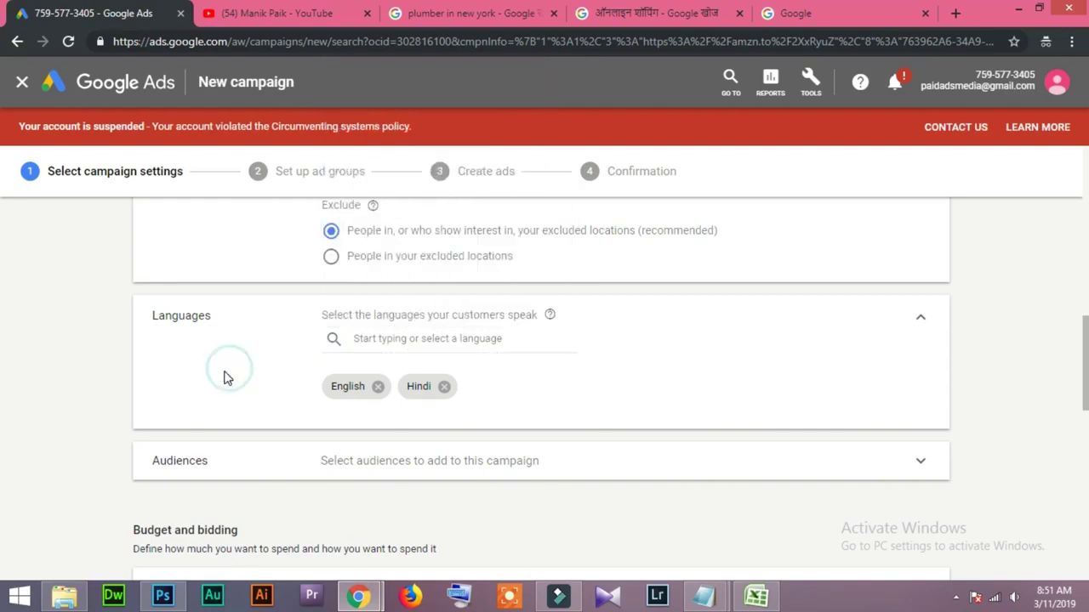
Remove English from the campaign's customer languages, keeping only Hindi selected.
{"action": "left_click", "coordinate": [467, 339]}
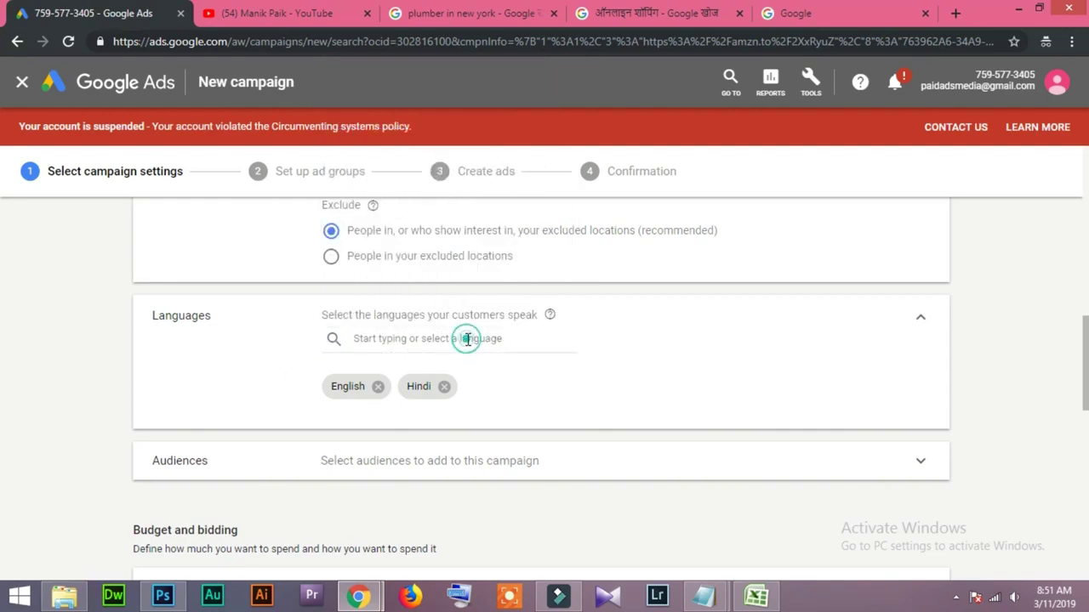
{"action": "left_click", "coordinate": [214, 384]}
{"action": "left_click", "coordinate": [378, 388]}
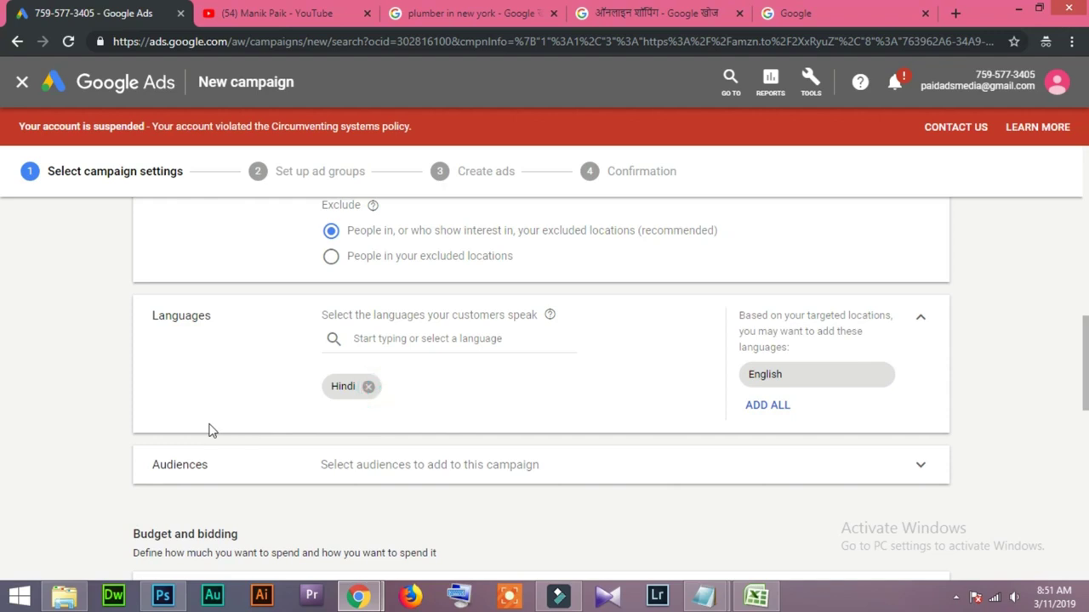
{"action": "left_click", "coordinate": [451, 339]}
{"action": "left_click", "coordinate": [256, 377]}
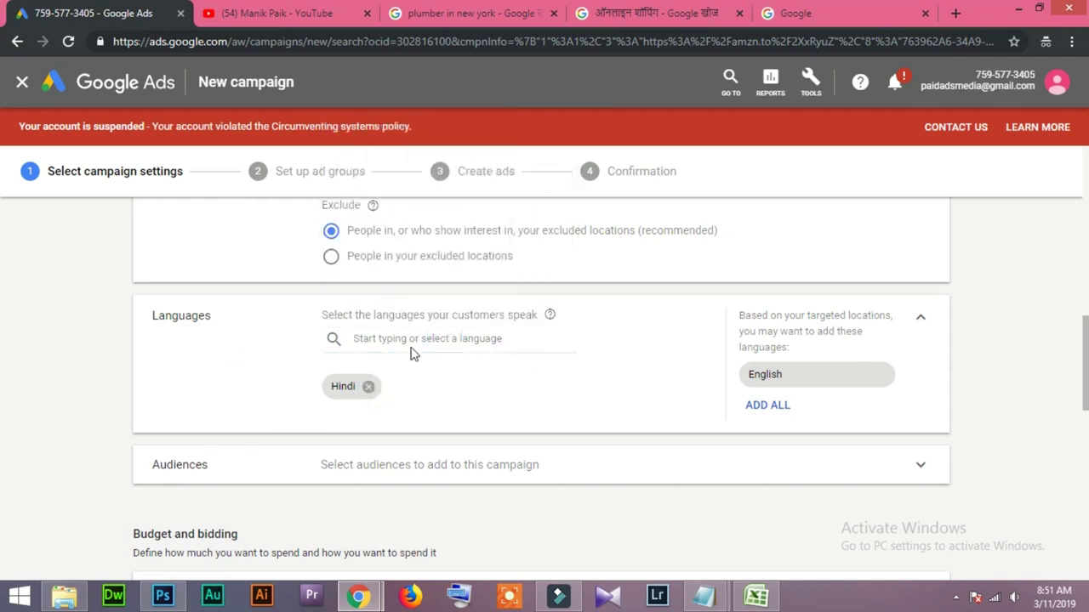